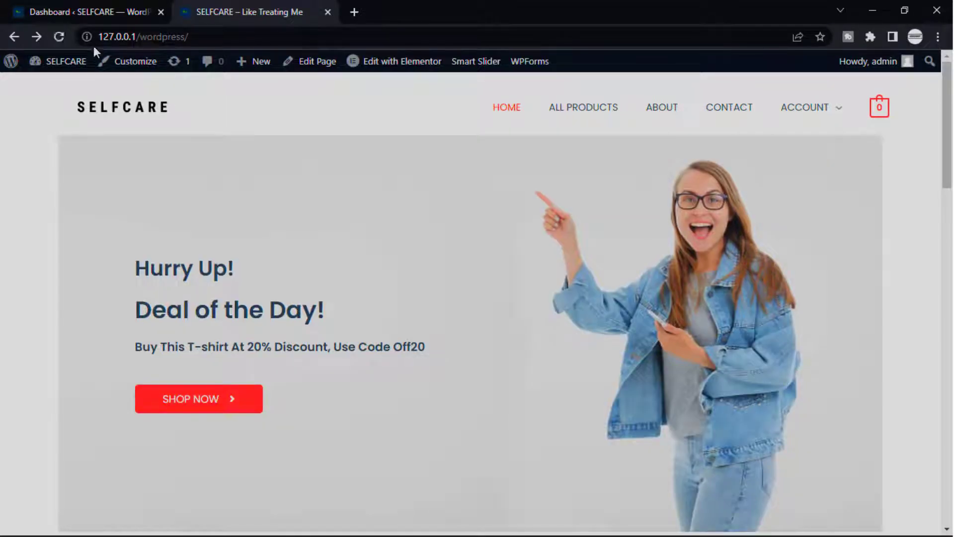
# Step: From the dashboard's Plugins > Add New page, search the plugin directory for 'flat preloader'
pyautogui.click(92, 9)
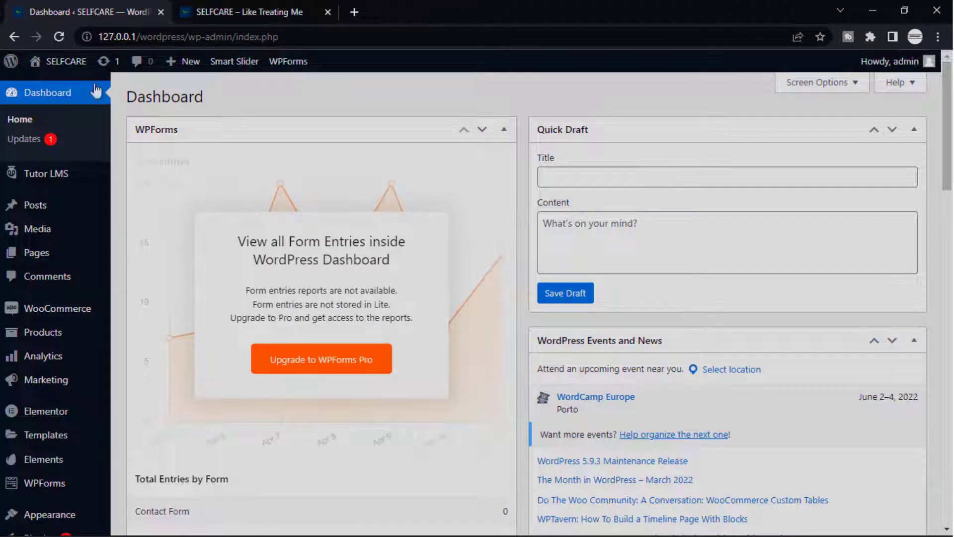
pyautogui.scroll(-2, 164, 309)
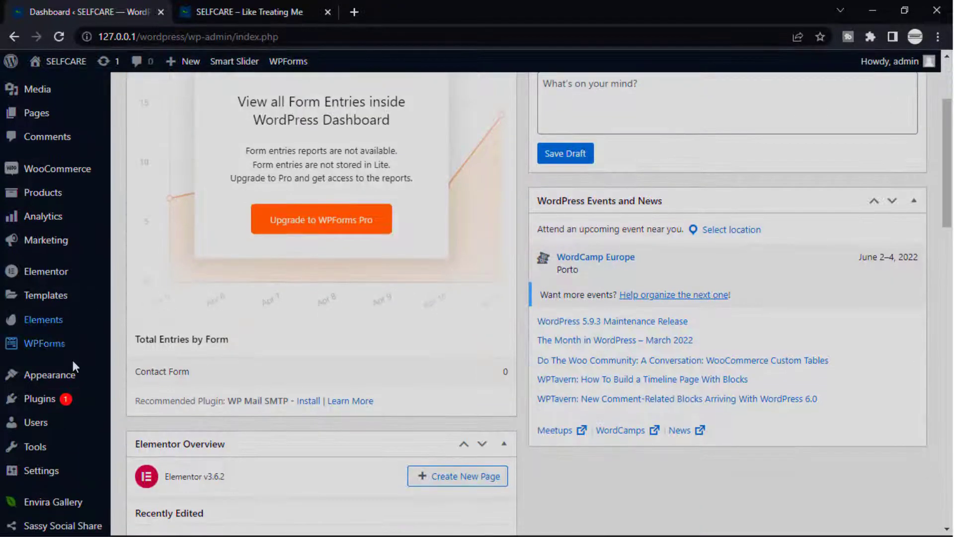
pyautogui.moveTo(64, 398)
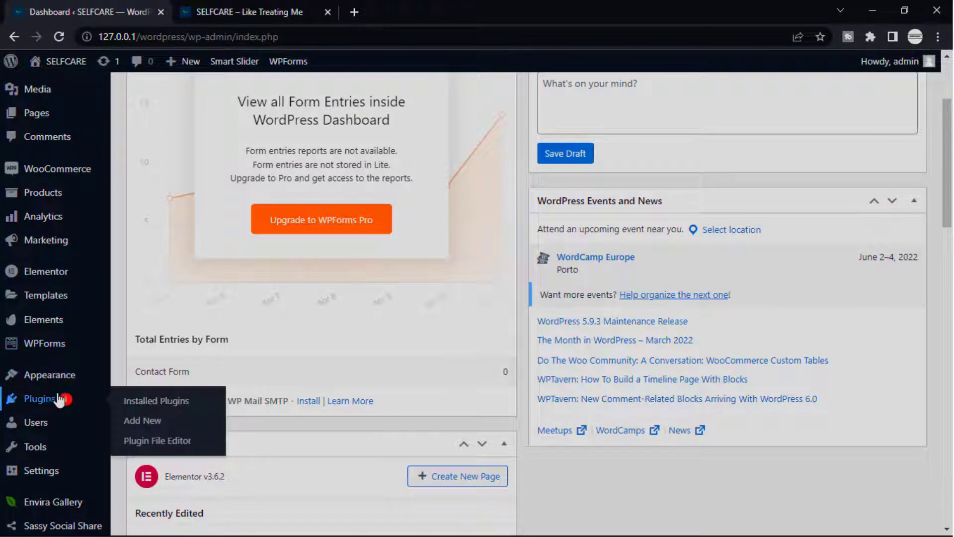
pyautogui.click(148, 427)
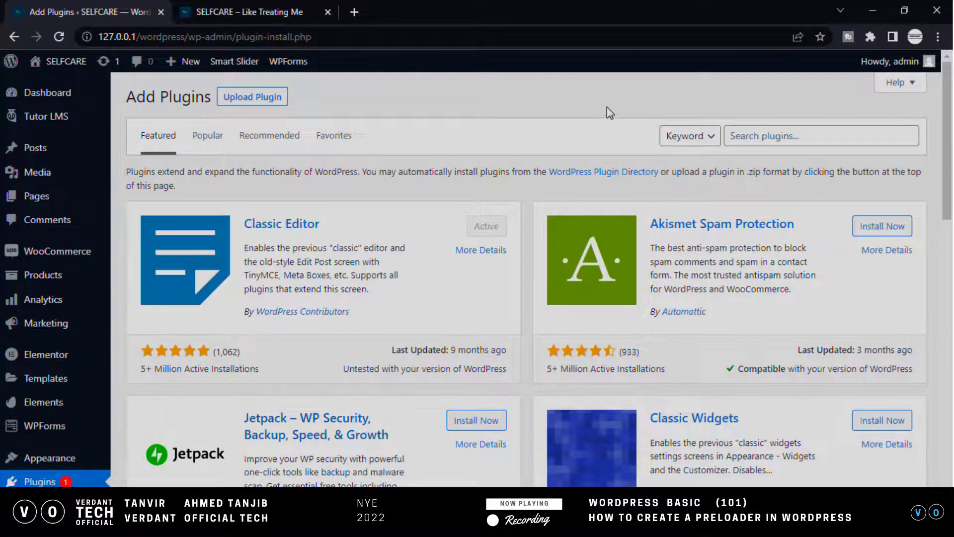
pyautogui.click(744, 136)
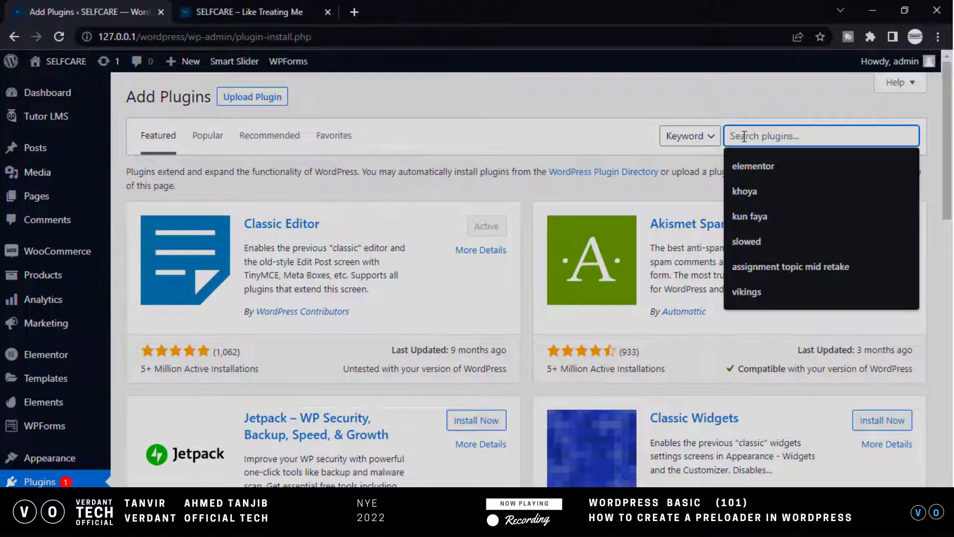
pyautogui.write('flat prel')
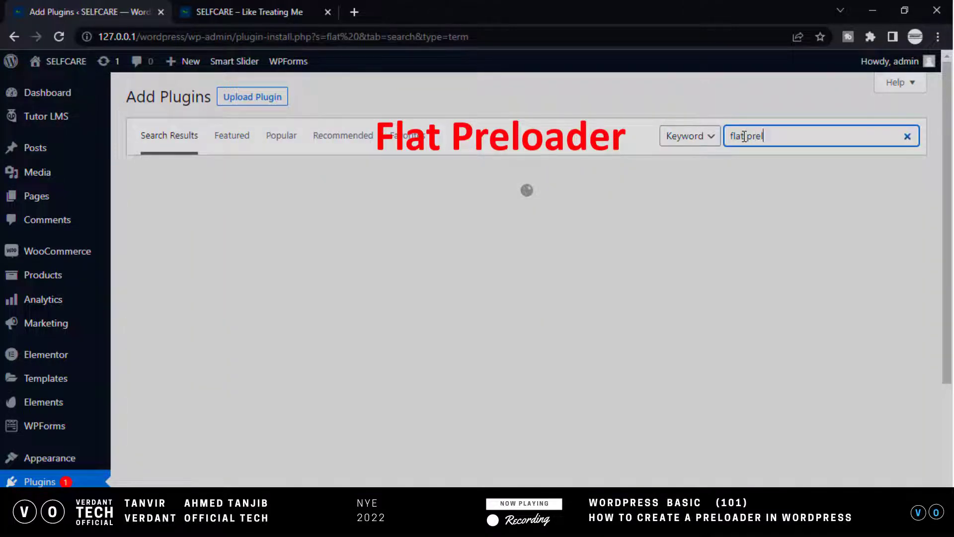
pyautogui.write('oader')
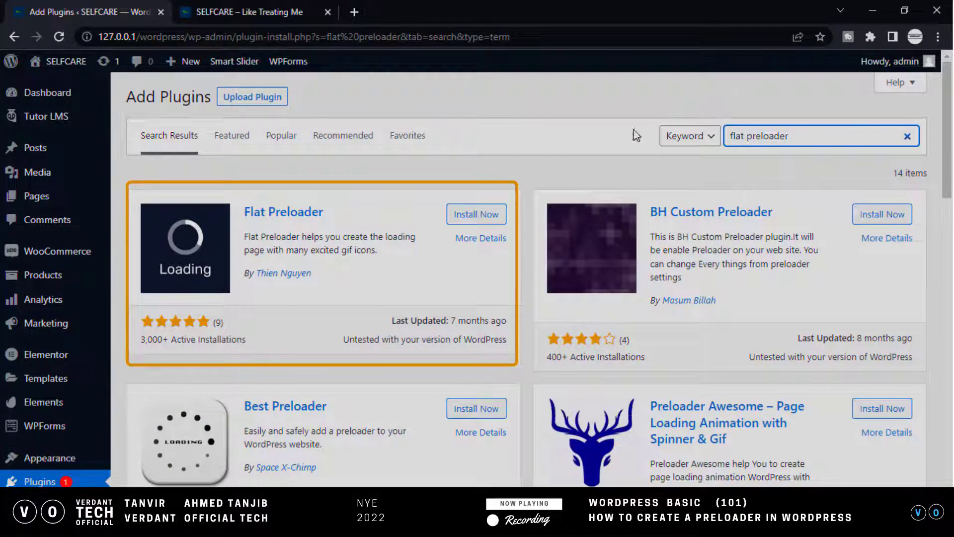
# Step: Install the Flat Preloader plugin from the search results
pyautogui.click(465, 219)
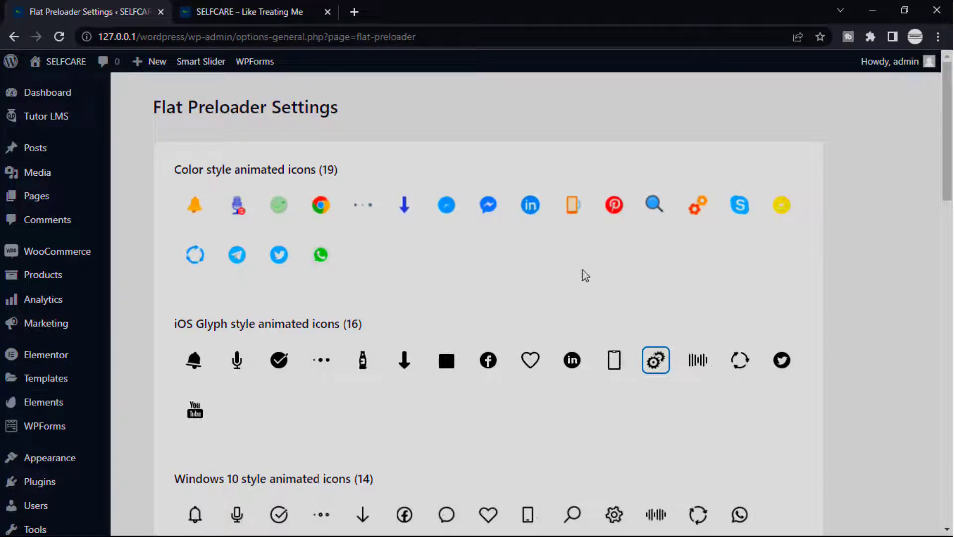
# Step: Keep the preloader on 'All pages' and select the existing custom animated icon URL
pyautogui.scroll(-3, 586, 277)
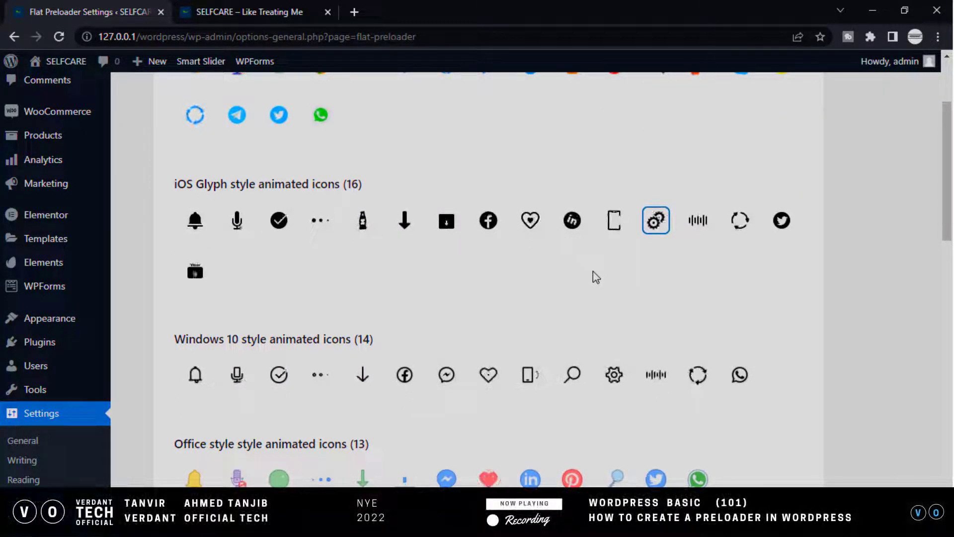
pyautogui.scroll(-4, 592, 271)
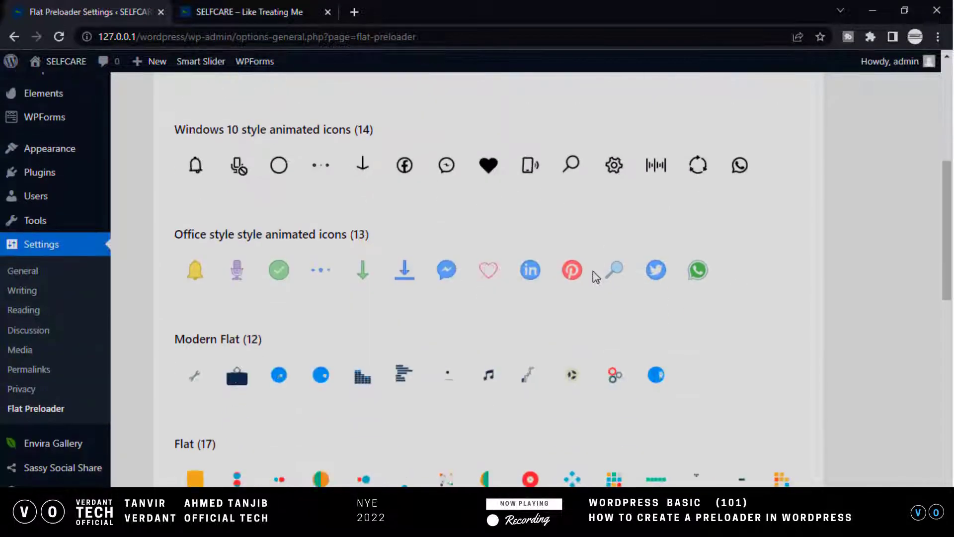
pyautogui.scroll(-3, 593, 271)
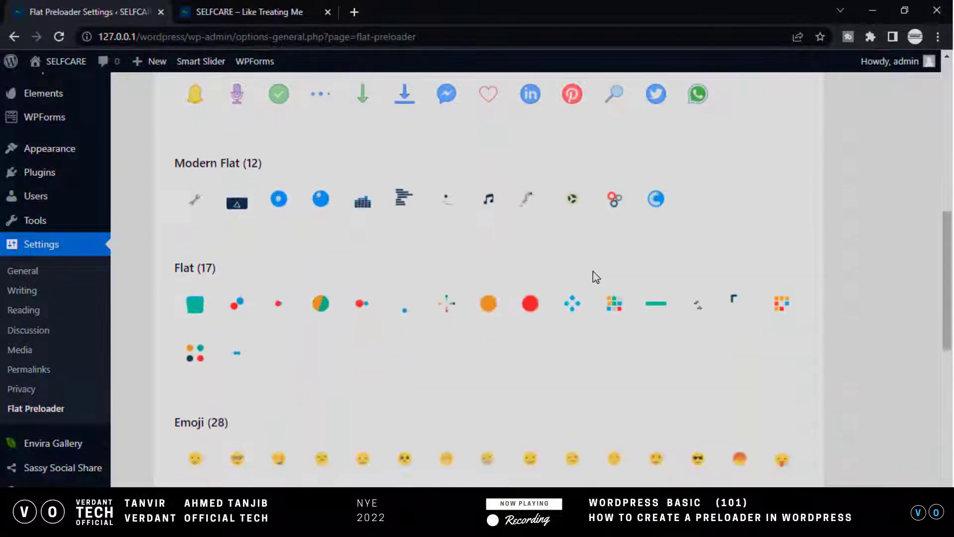
pyautogui.scroll(-5, 593, 271)
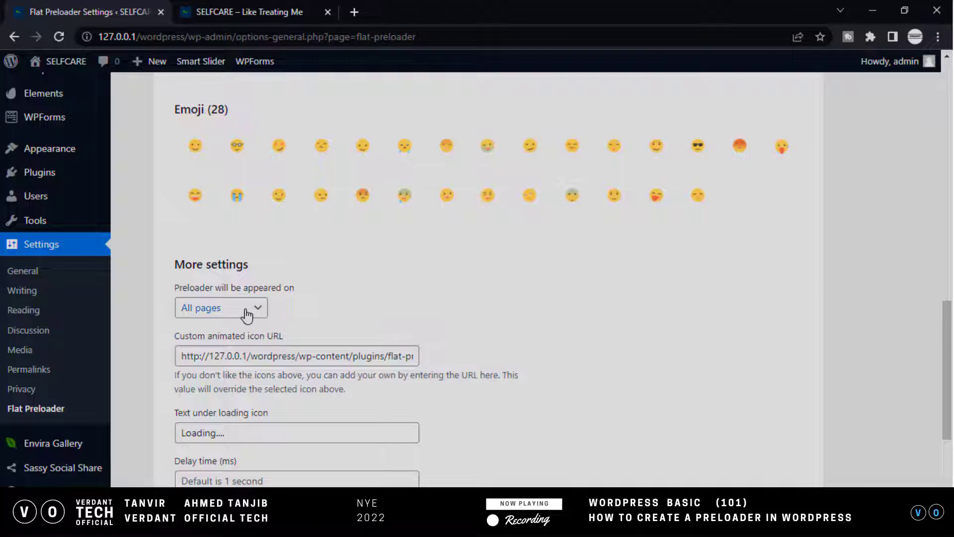
pyautogui.click(239, 313)
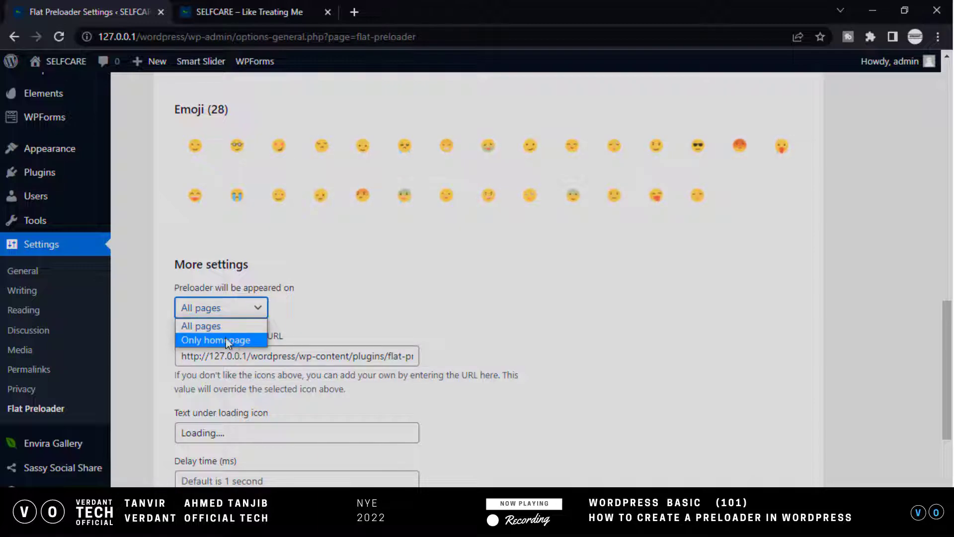
pyautogui.click(246, 312)
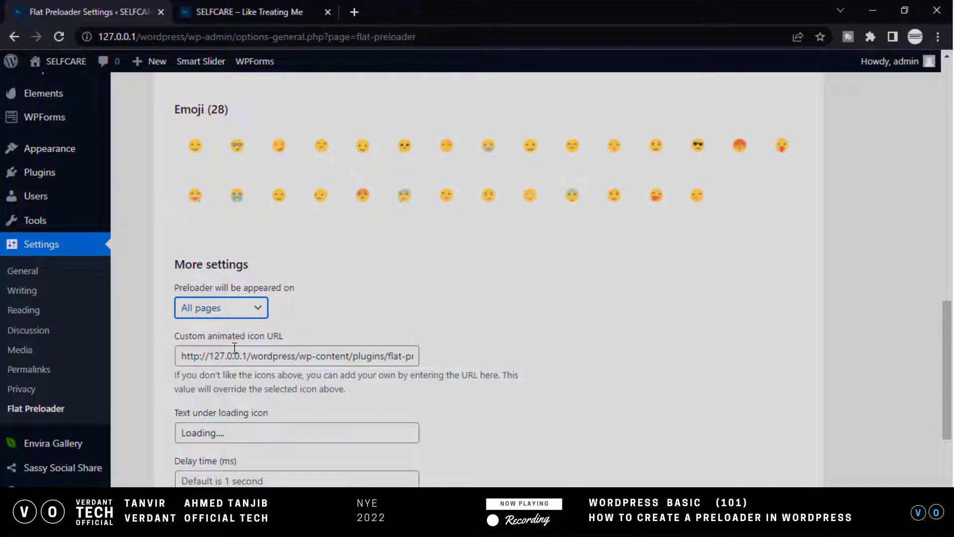
pyautogui.moveTo(185, 353); pyautogui.dragTo(447, 362)
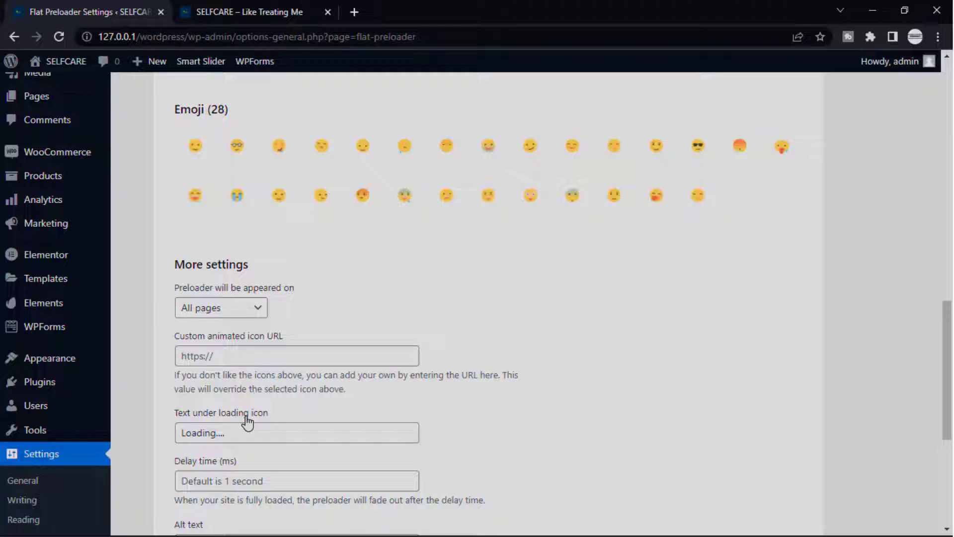
# Step: Open the Media Library in a new tab and copy the SELFCARE logo image's file URL
pyautogui.scroll(7, 247, 423)
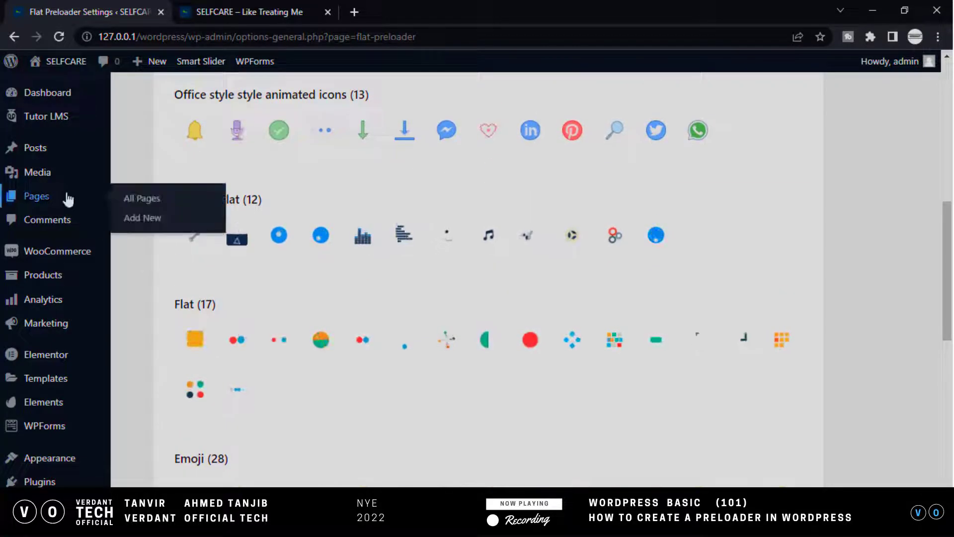
pyautogui.moveTo(45, 170)
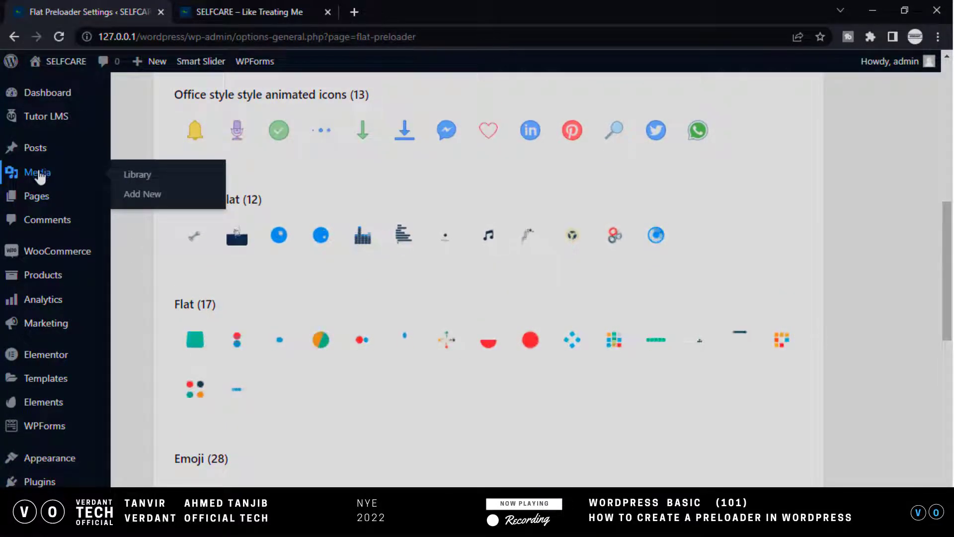
pyautogui.rightClick(136, 176)
pyautogui.click(189, 186)
pyautogui.moveTo(249, 61)
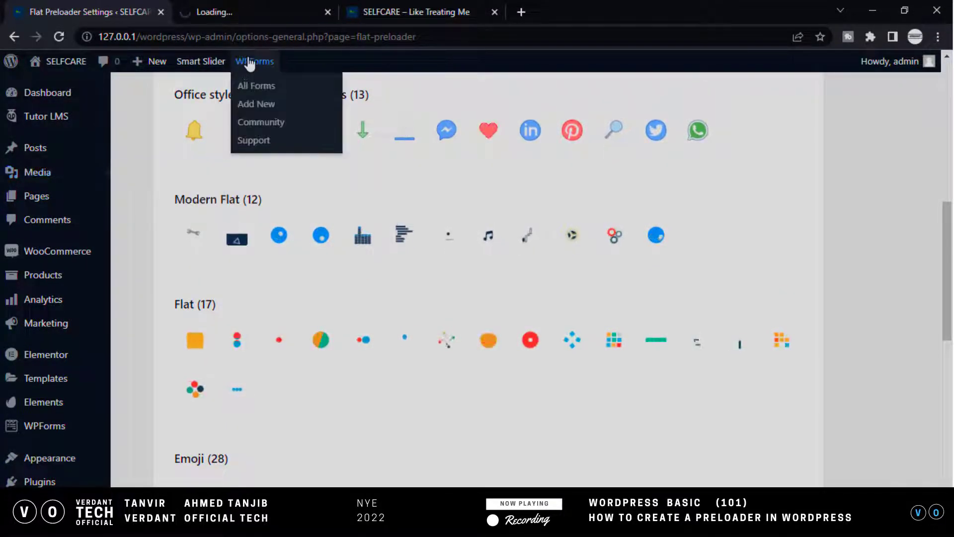
pyautogui.click(240, 10)
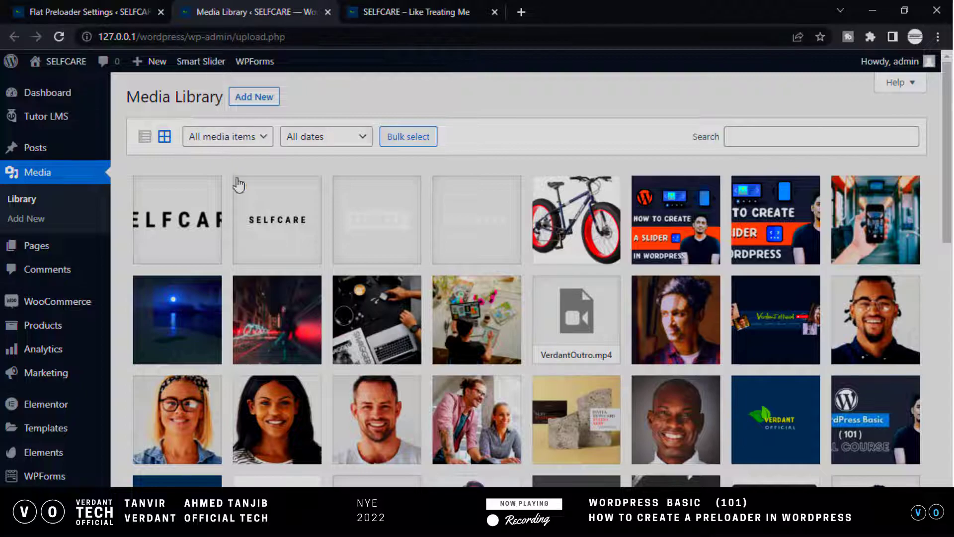
pyautogui.click(275, 234)
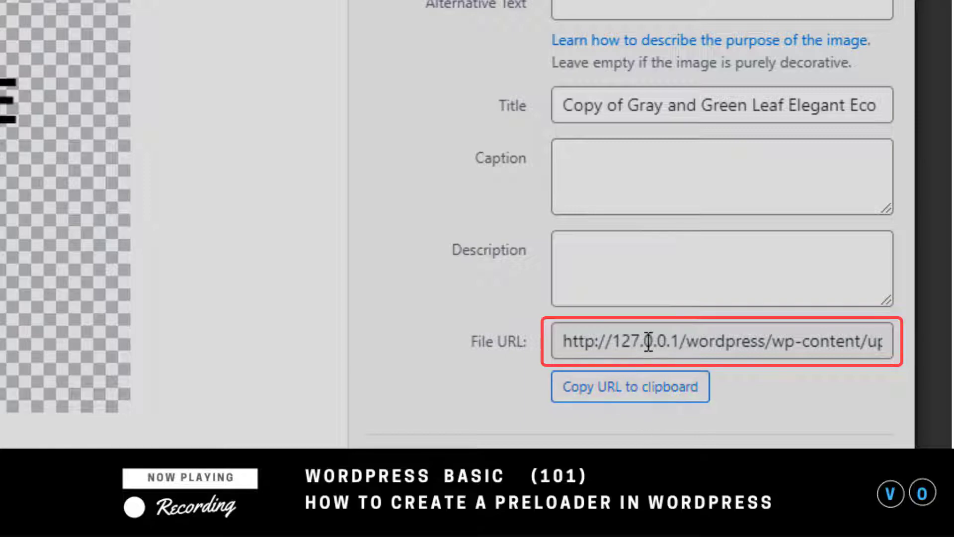
pyautogui.click(642, 390)
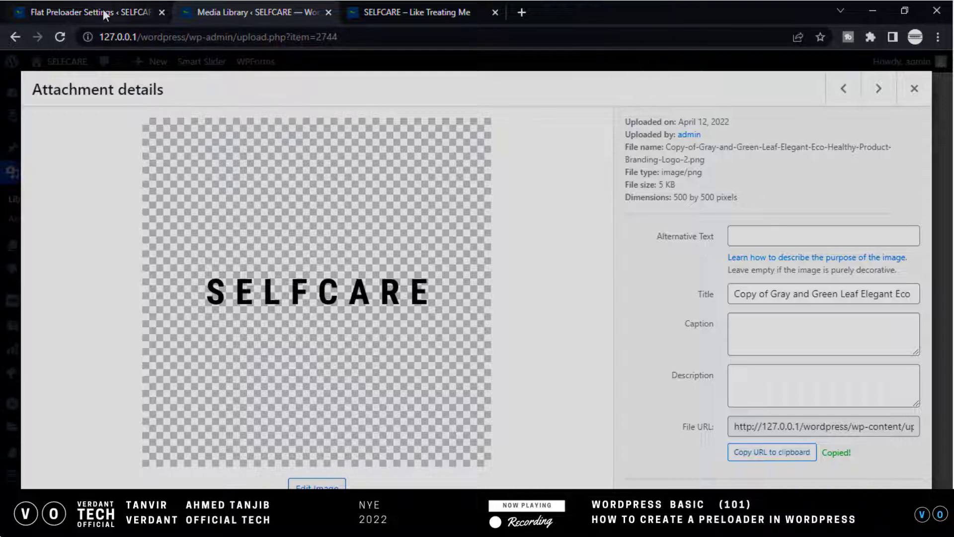
# Step: Paste the SELFCARE logo URL into the Custom animated icon URL field and save the settings
pyautogui.click(104, 14)
pyautogui.scroll(-4, 310, 356)
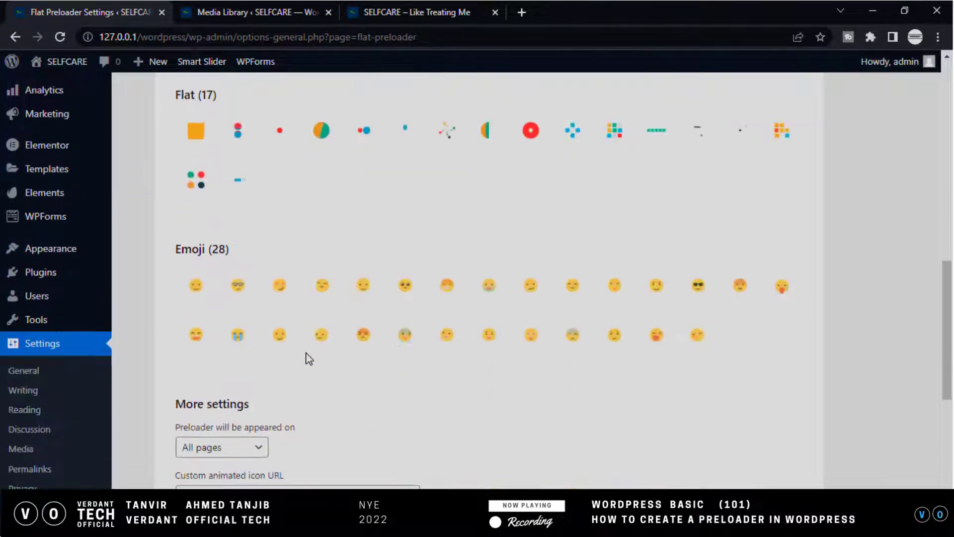
pyautogui.scroll(-5, 309, 359)
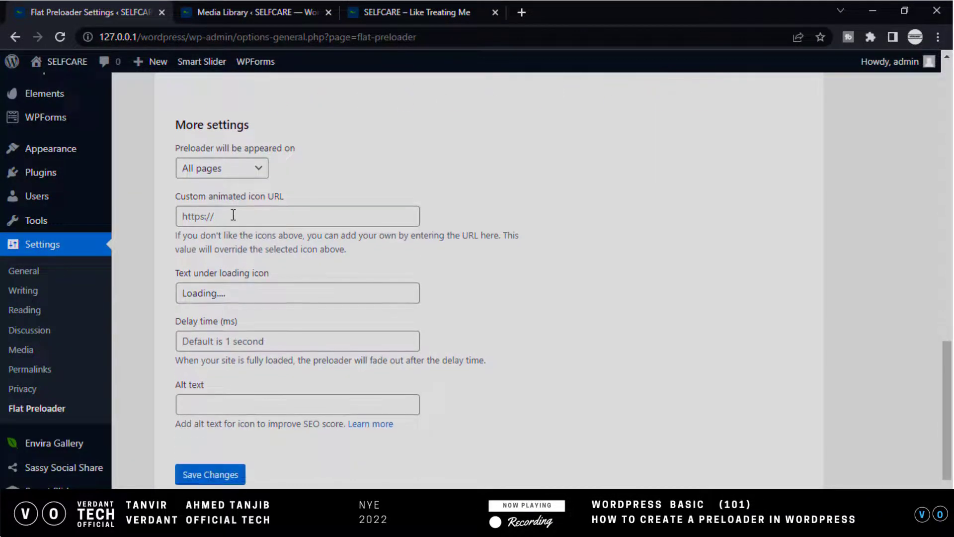
pyautogui.click(233, 215)
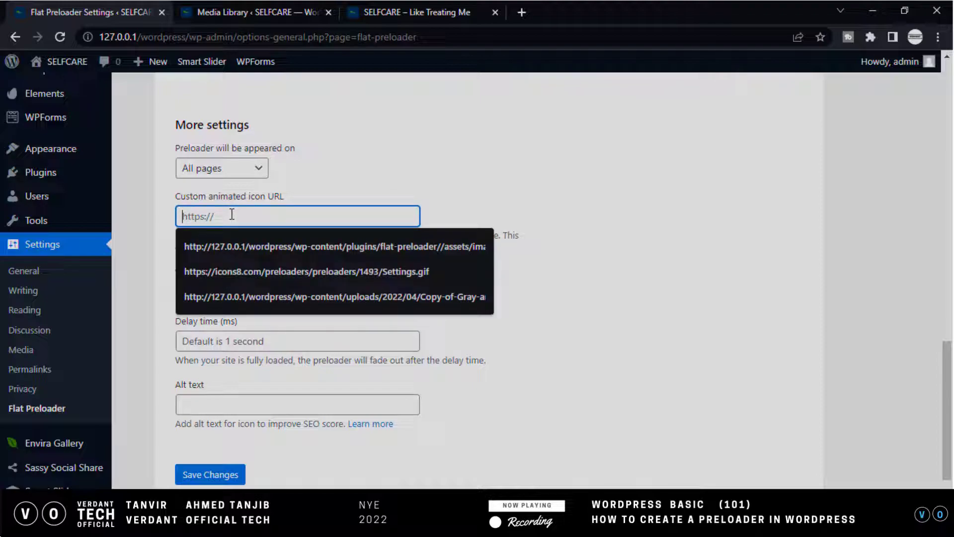
pyautogui.hotkey('ctrl', 'v')
pyautogui.scroll(-3, 224, 285)
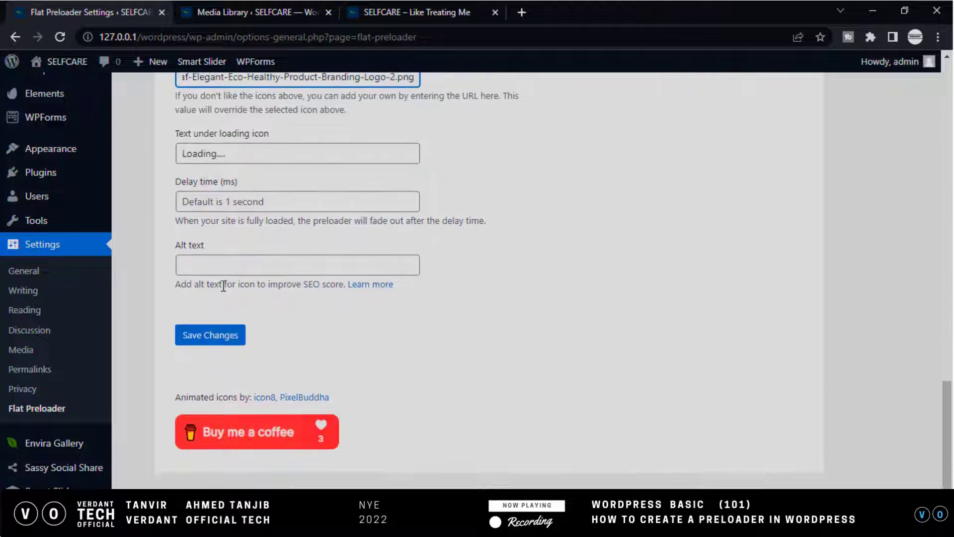
pyautogui.click(219, 337)
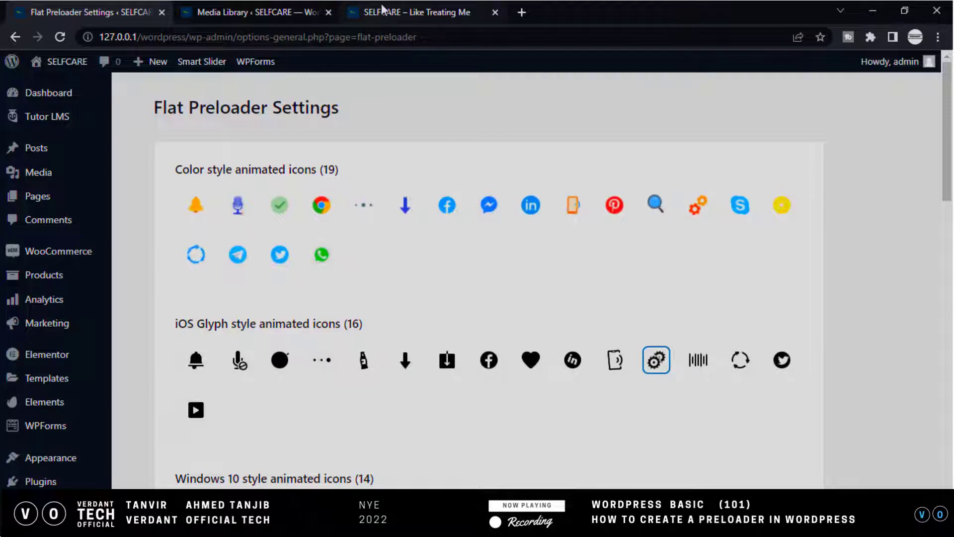
pyautogui.click(383, 10)
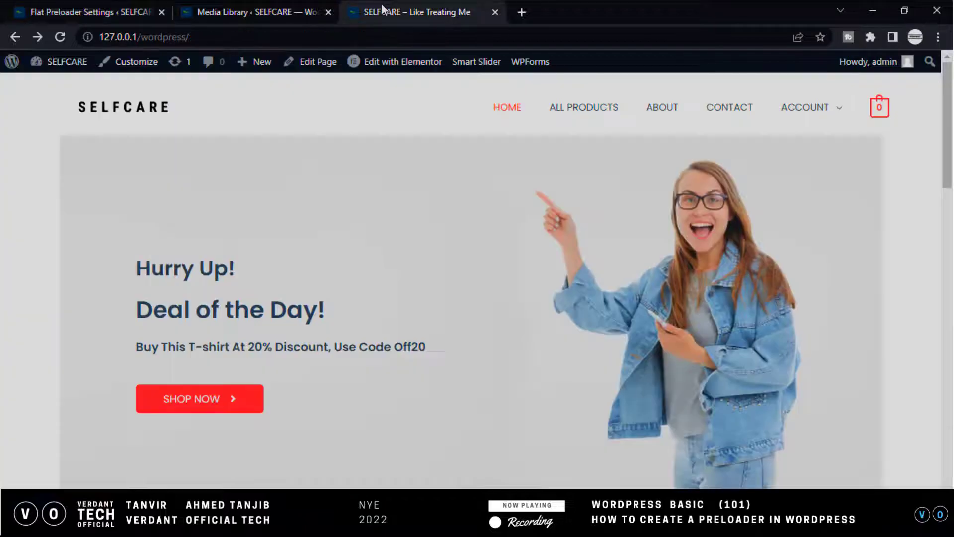
pyautogui.click(61, 36)
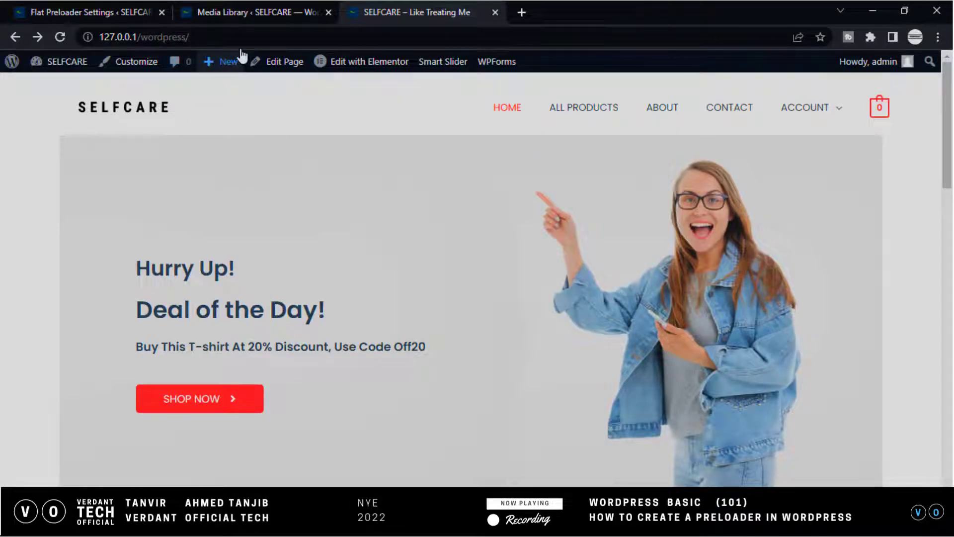
pyautogui.click(109, 6)
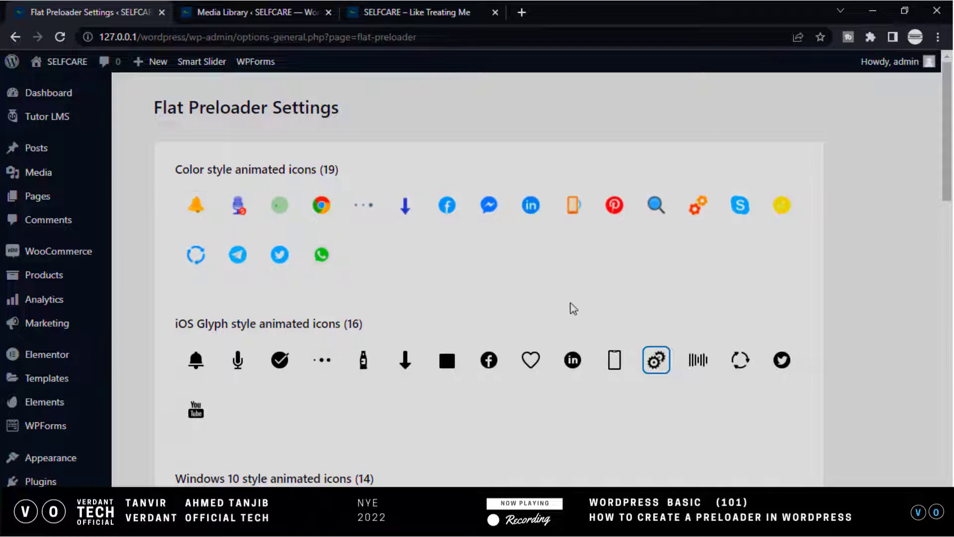
# Step: Copy the iOS Glyph gear icon's settings.gif address and paste it over the custom icon URL
pyautogui.scroll(-3, 571, 309)
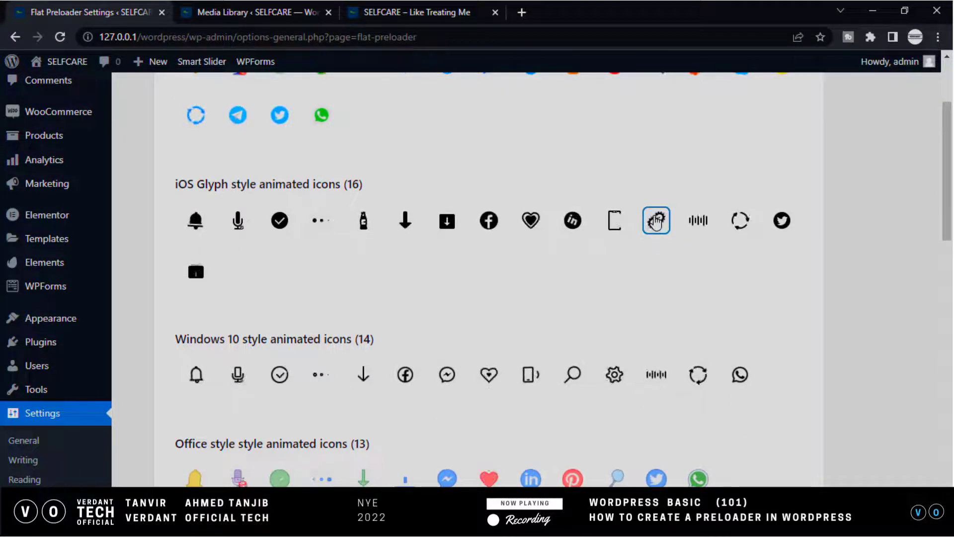
pyautogui.rightClick(655, 223)
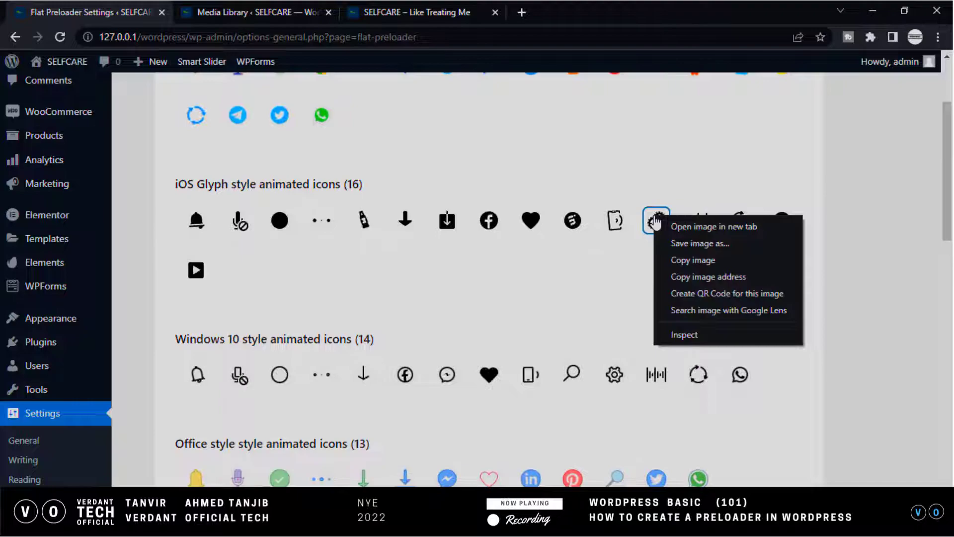
pyautogui.click(677, 274)
pyautogui.scroll(-15, 216, 439)
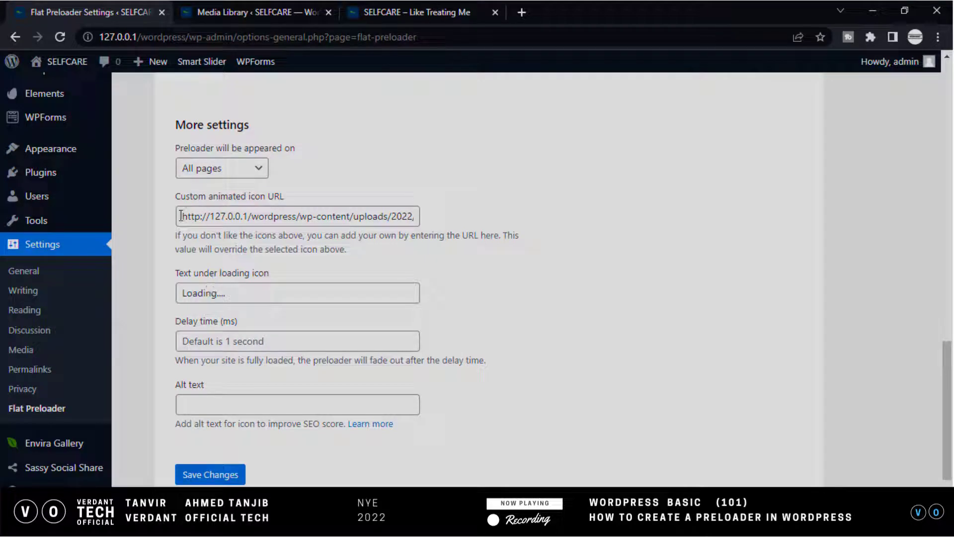
pyautogui.moveTo(180, 215); pyautogui.dragTo(462, 222)
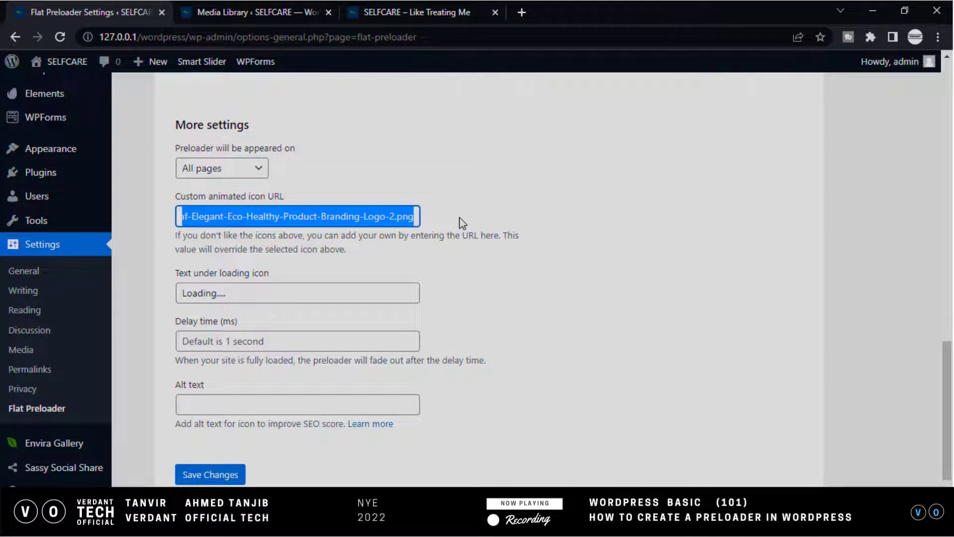
pyautogui.hotkey('ctrl', 'v')
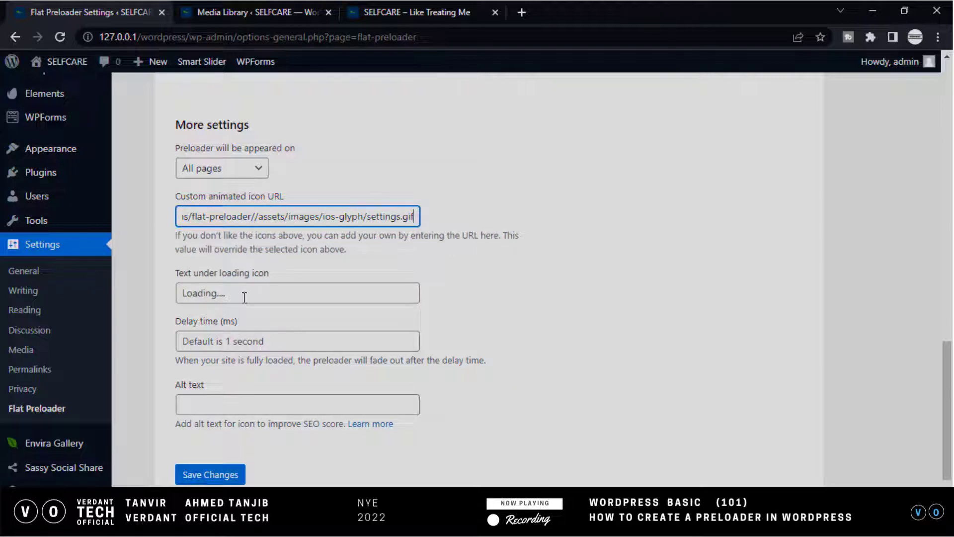
# Step: Replace the 'Loading....' text under the icon with 'Wait some moment...' and save the settings
pyautogui.scroll(-1, 214, 407)
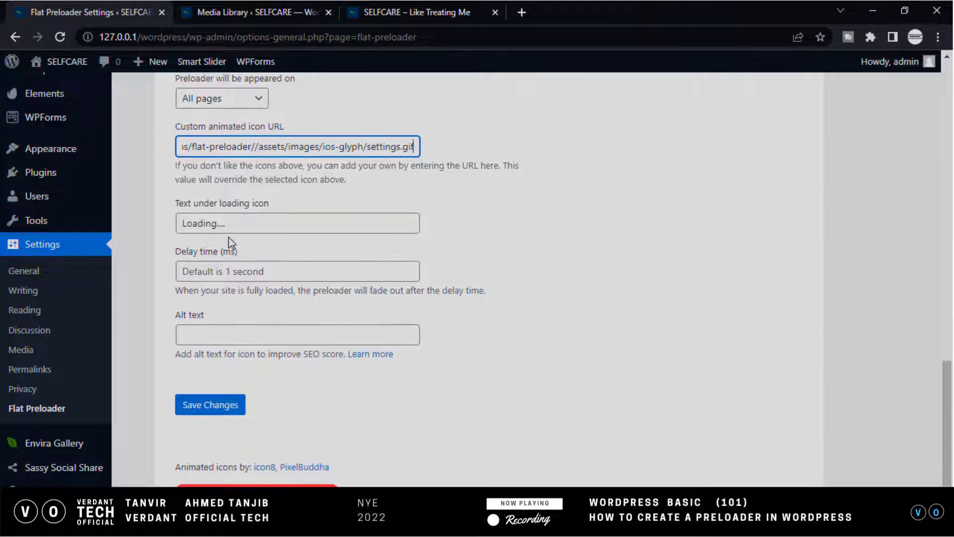
pyautogui.moveTo(233, 223); pyautogui.dragTo(175, 227)
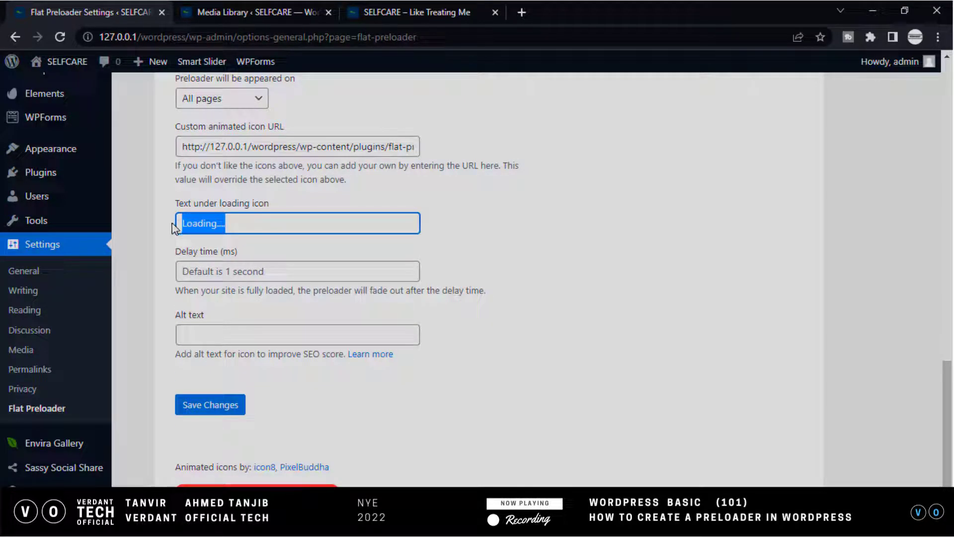
pyautogui.write('Wai')
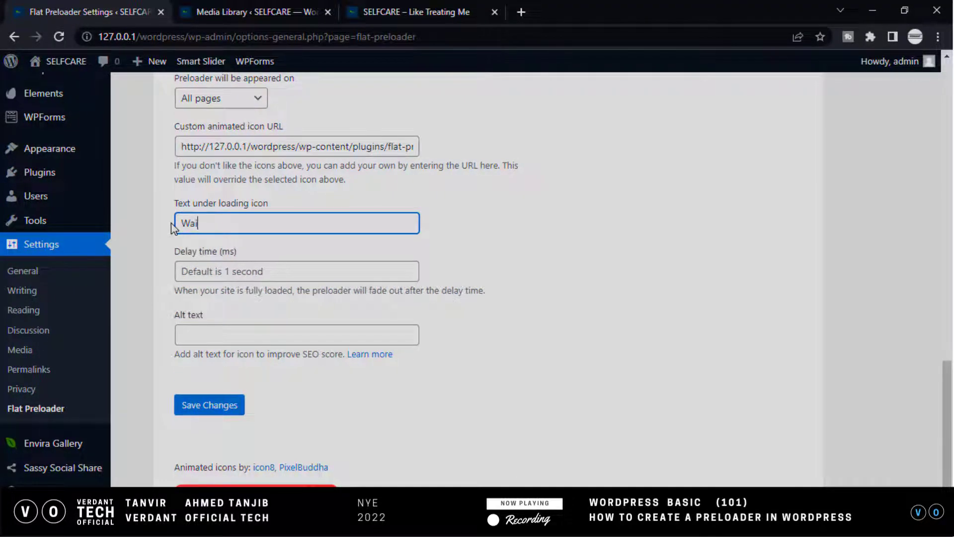
pyautogui.write('t some moment...')
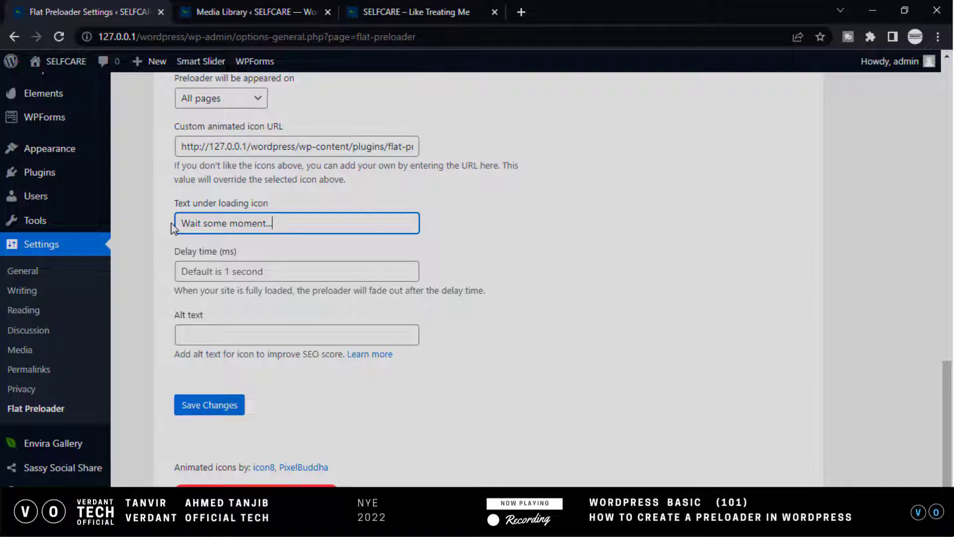
pyautogui.scroll(-2, 236, 293)
pyautogui.click(211, 342)
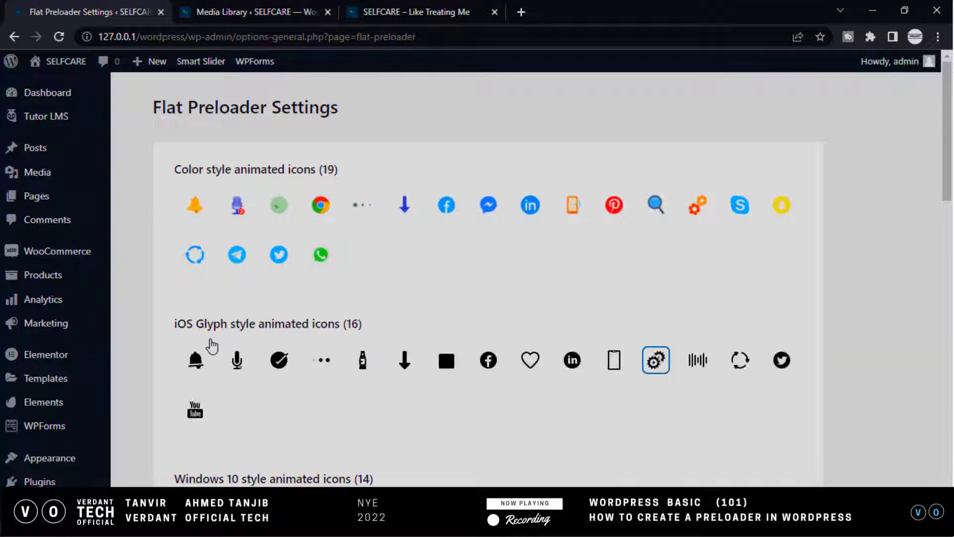
# Step: Reload the SELFCARE homepage tab to see the gear preloader with 'Wait some moment...'
pyautogui.click(387, 10)
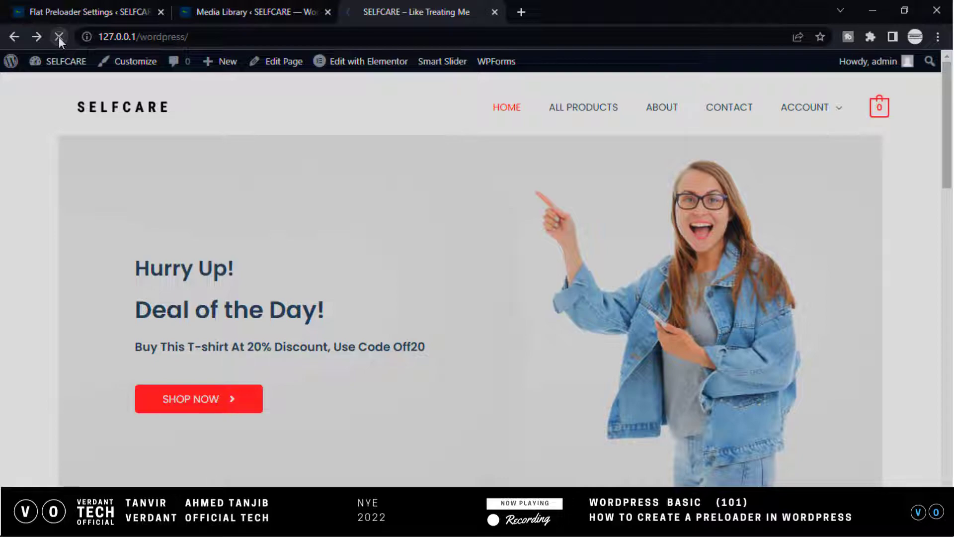
pyautogui.click(59, 37)
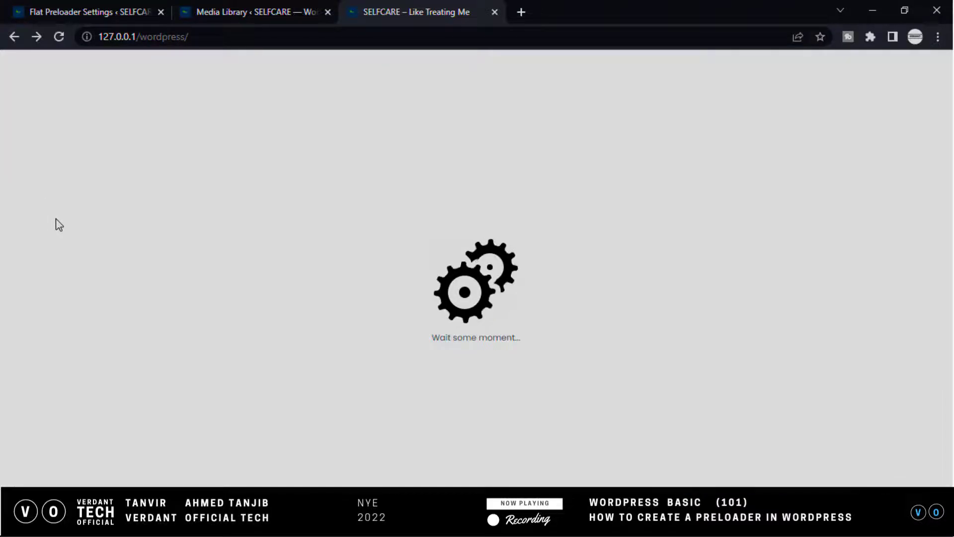